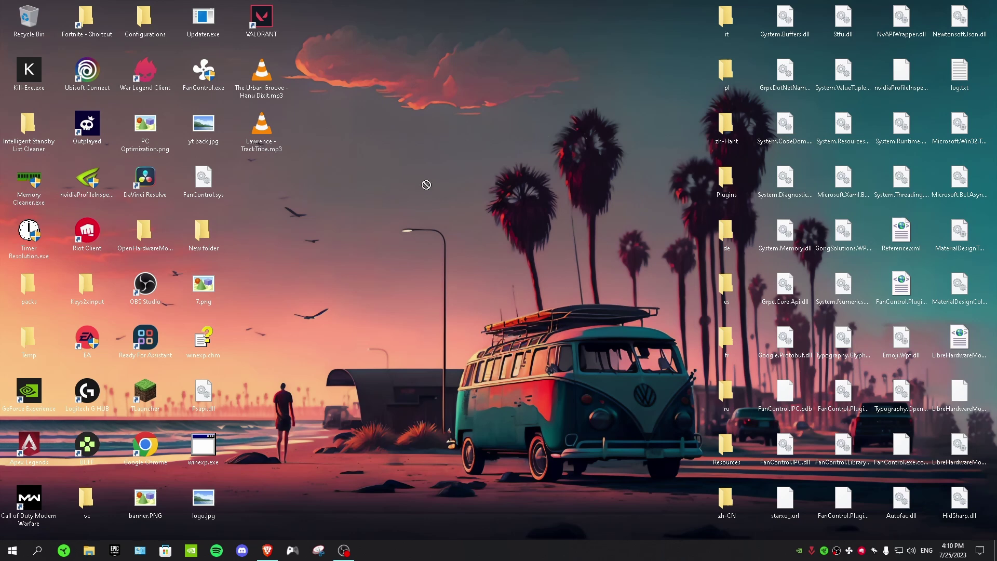
# Step: In Brave, go to the go.overwolf.com/outplayed download page using the 'out' address-bar suggestion
pyautogui.click(267, 550)
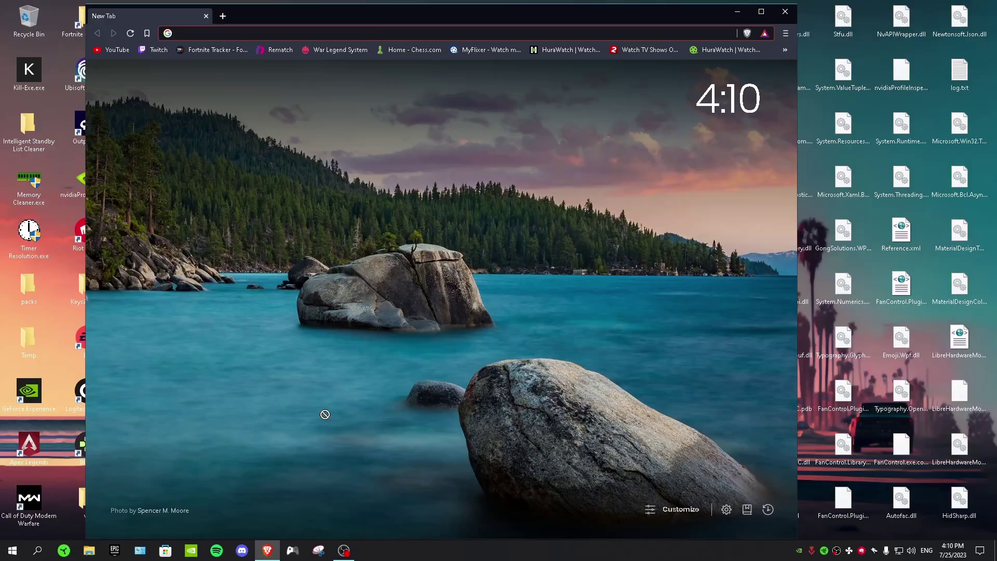
pyautogui.click(310, 31)
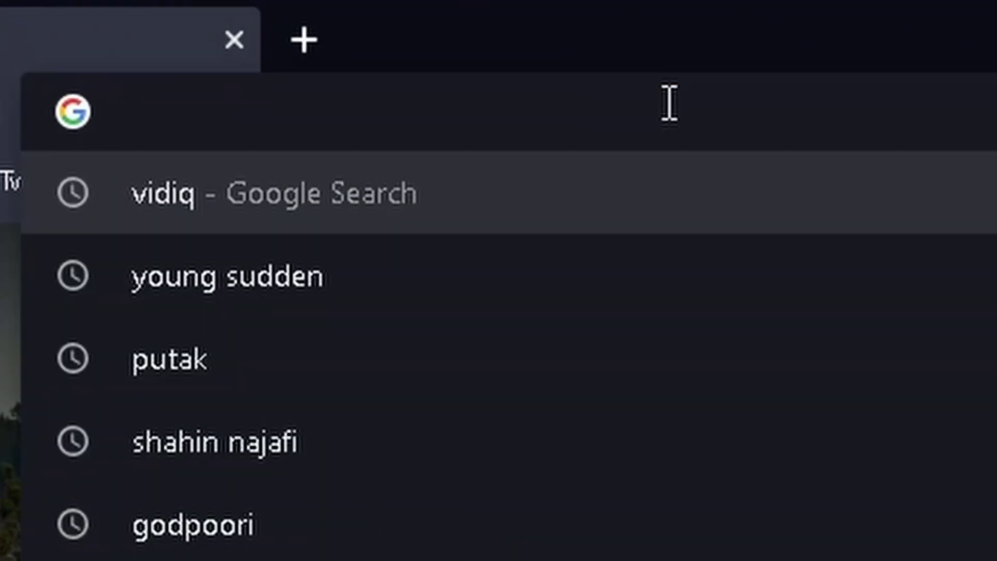
pyautogui.write('out')
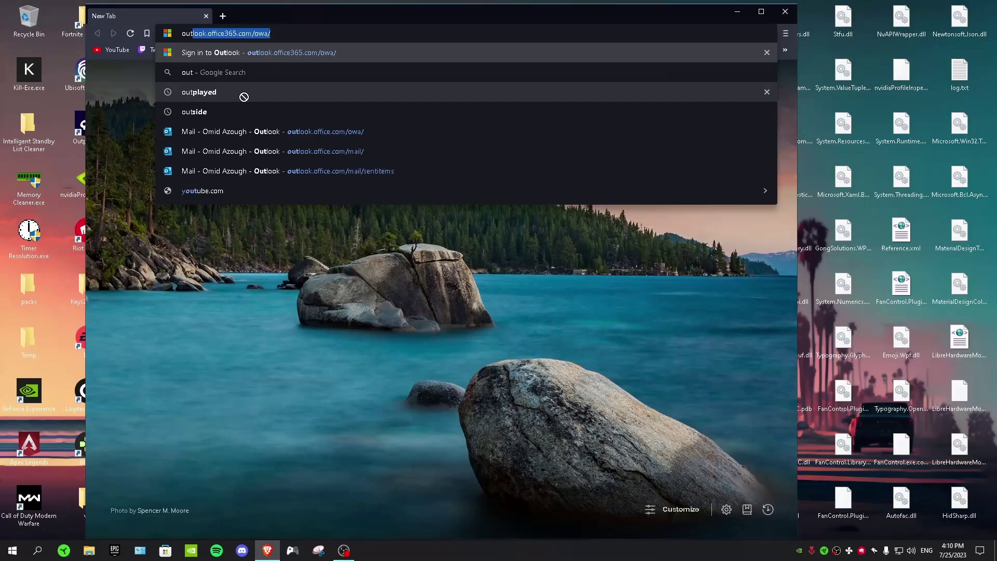
pyautogui.click(244, 95)
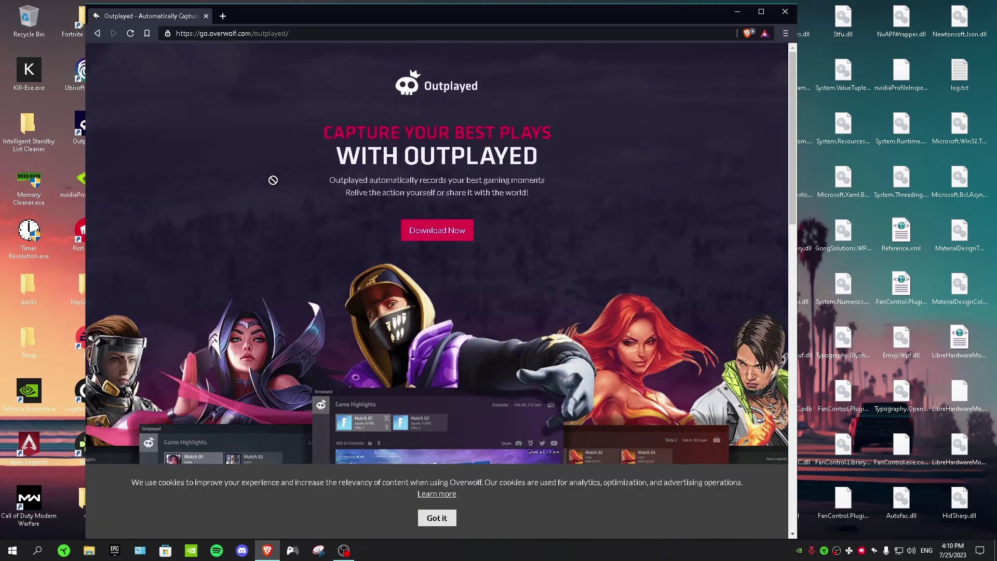
# Step: Download 'Outplayed - Installer.exe' to the Desktop, then minimize Brave to show the desktop
pyautogui.scroll(-2, 348, 221)
pyautogui.scroll(2, 439, 205)
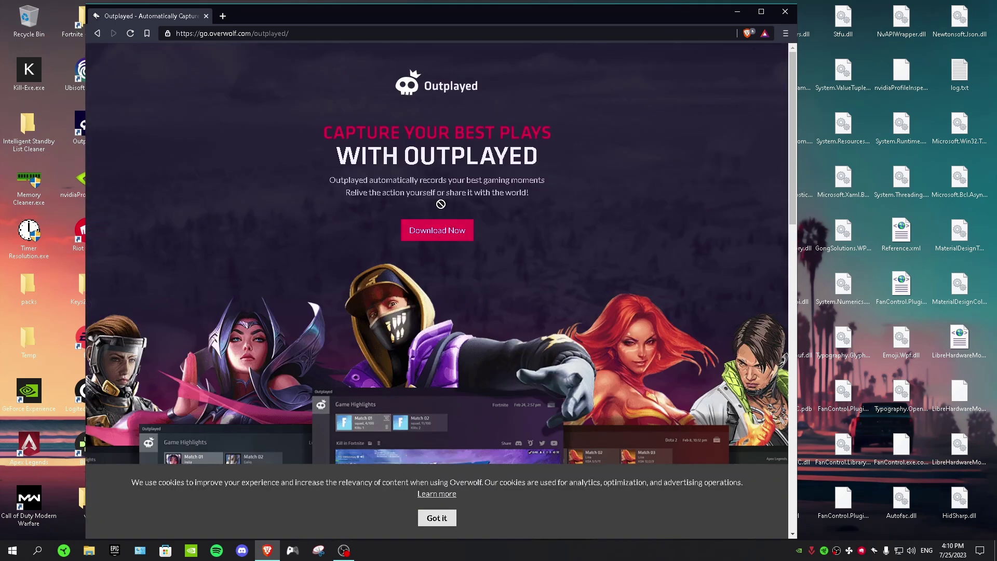
pyautogui.click(434, 230)
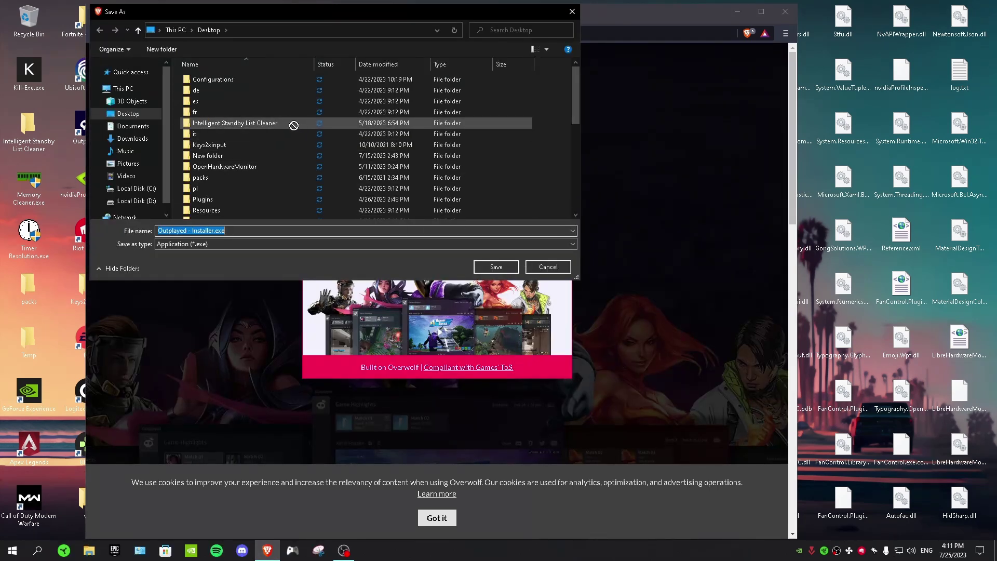
pyautogui.click(566, 15)
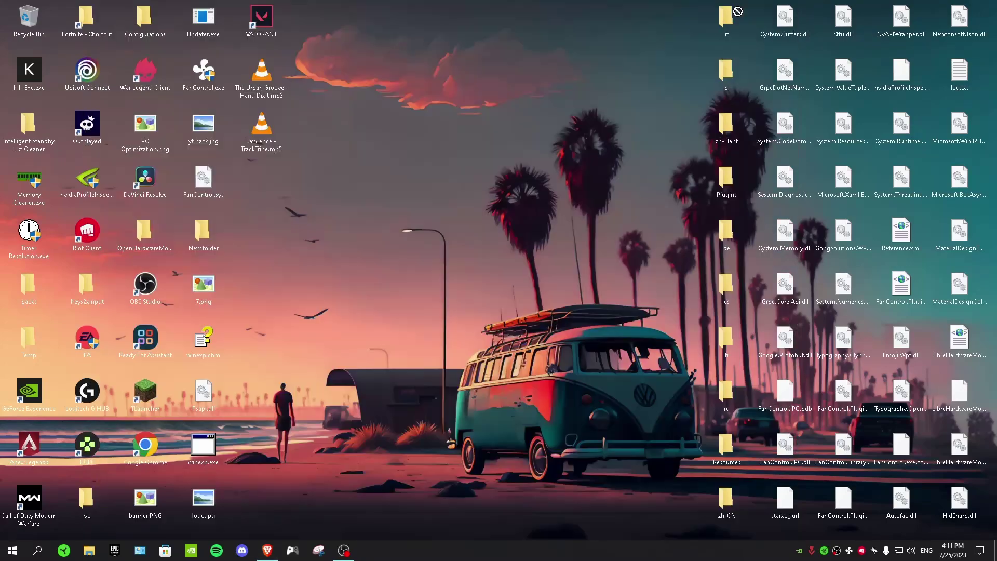
pyautogui.click(737, 11)
# Step: Start Outplayed from its desktop icon and bring up Valorant's capture mode and hotkey settings
pyautogui.doubleClick(98, 134)
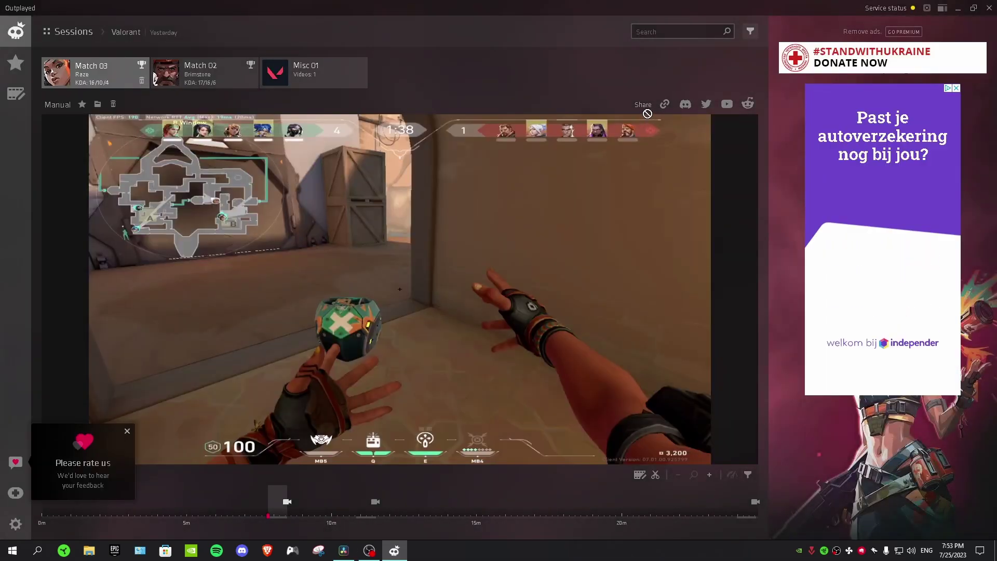
pyautogui.moveTo(514, 178)
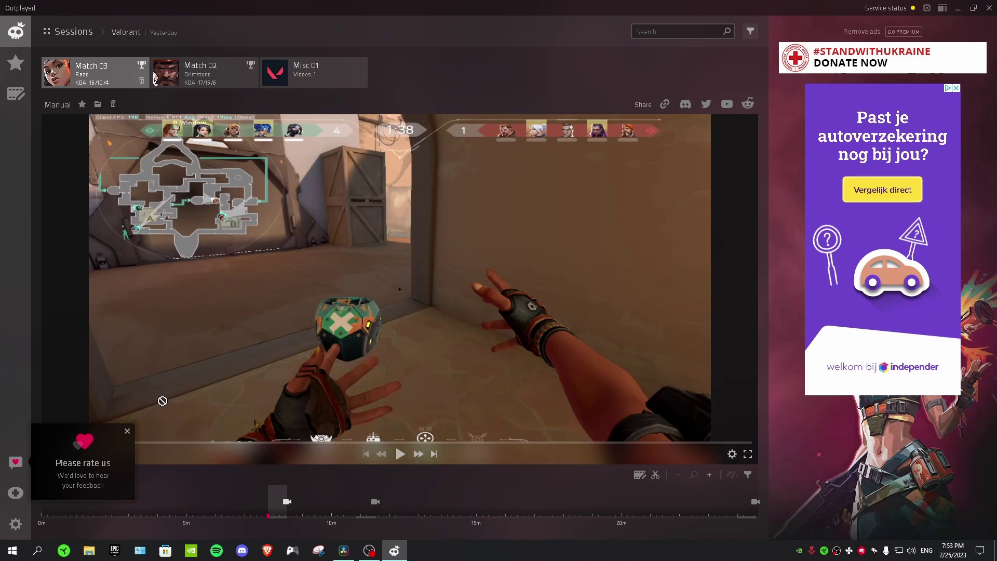
pyautogui.click(15, 524)
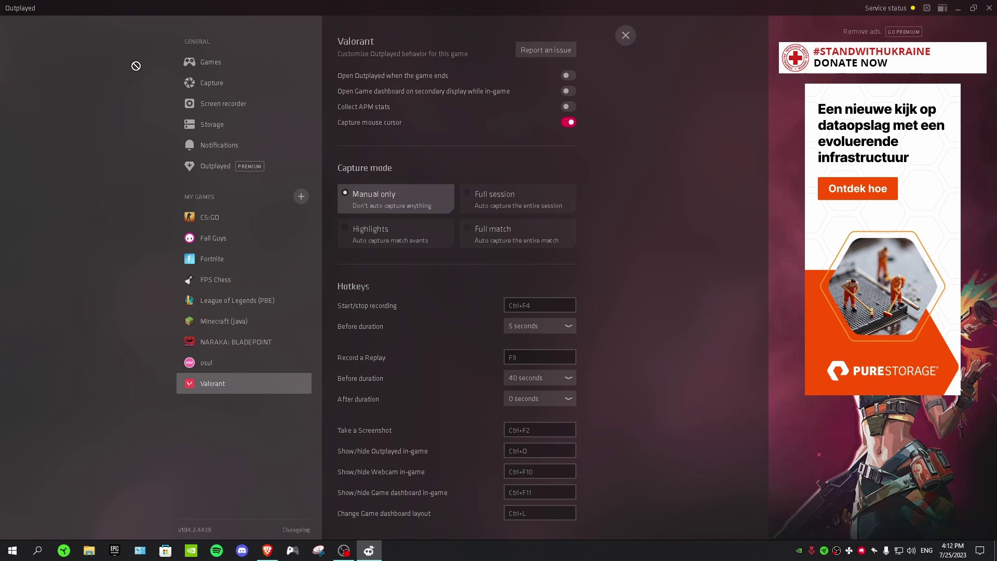
# Step: Filter the Games list by 'valo' and leave Valorant enabled for capture
pyautogui.click(203, 62)
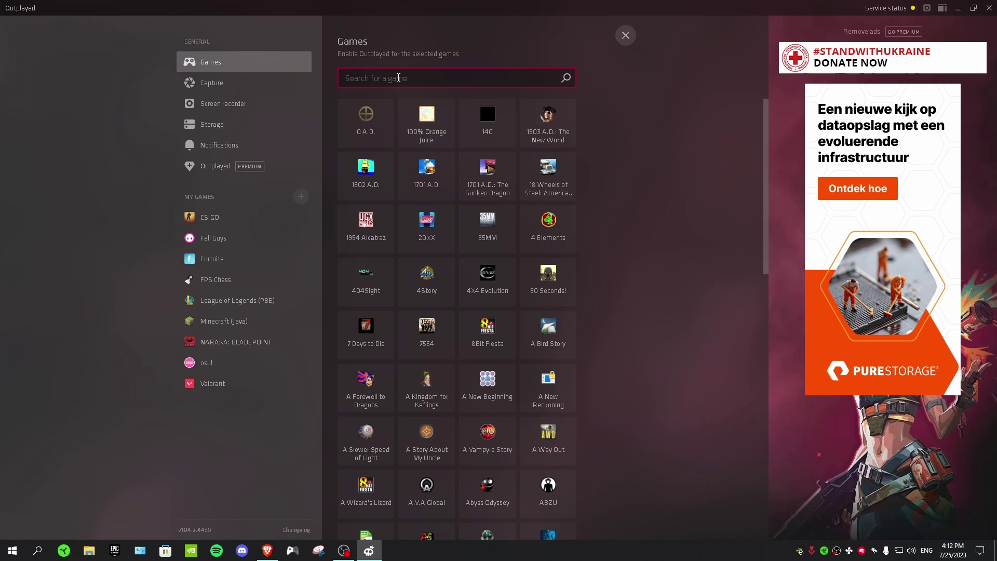
pyautogui.write('valo')
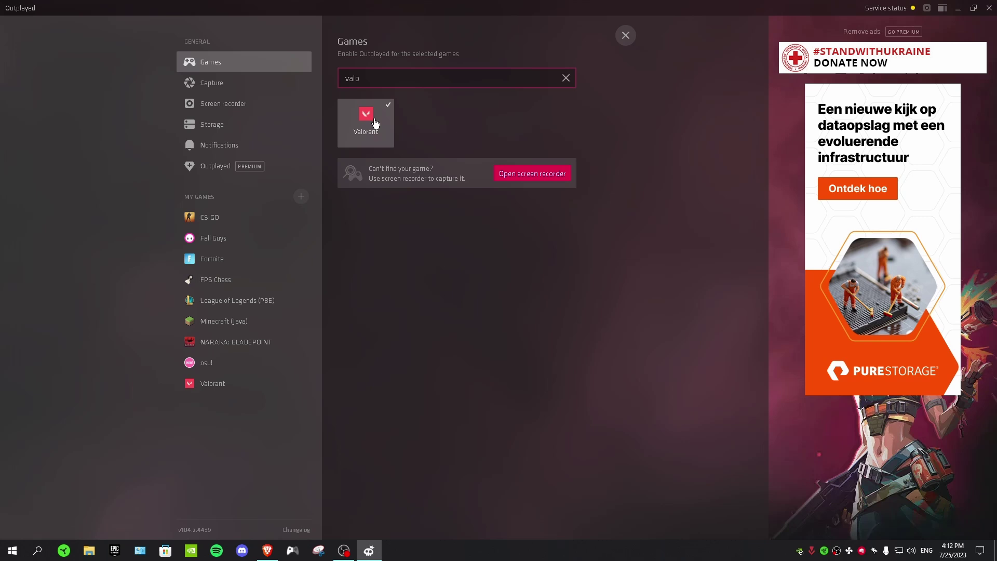
pyautogui.click(375, 123)
pyautogui.click(374, 128)
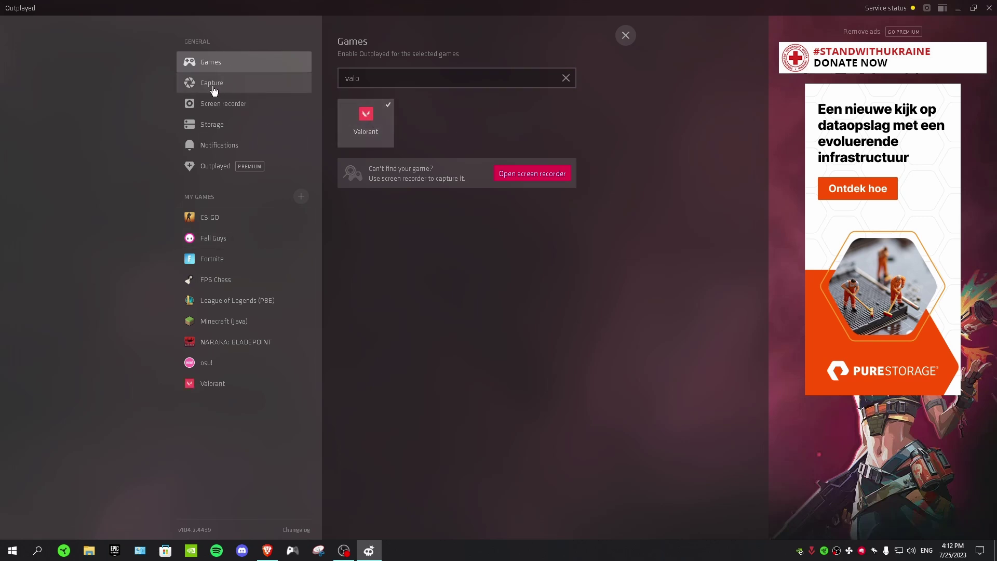
# Step: Set the Custom capture video to 720p (HD), 6000 kbps bitrate and 60 fps
pyautogui.click(208, 86)
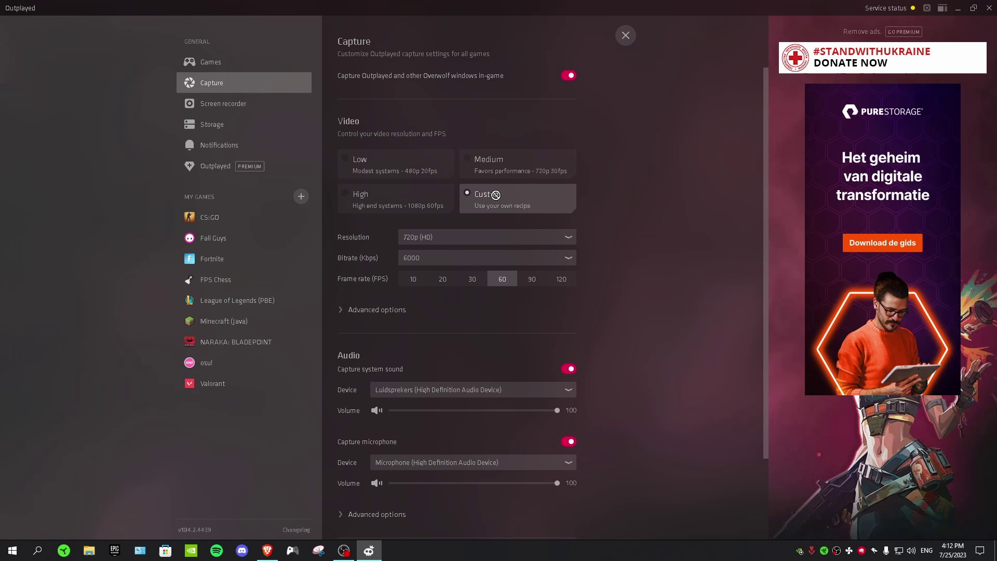
pyautogui.click(429, 236)
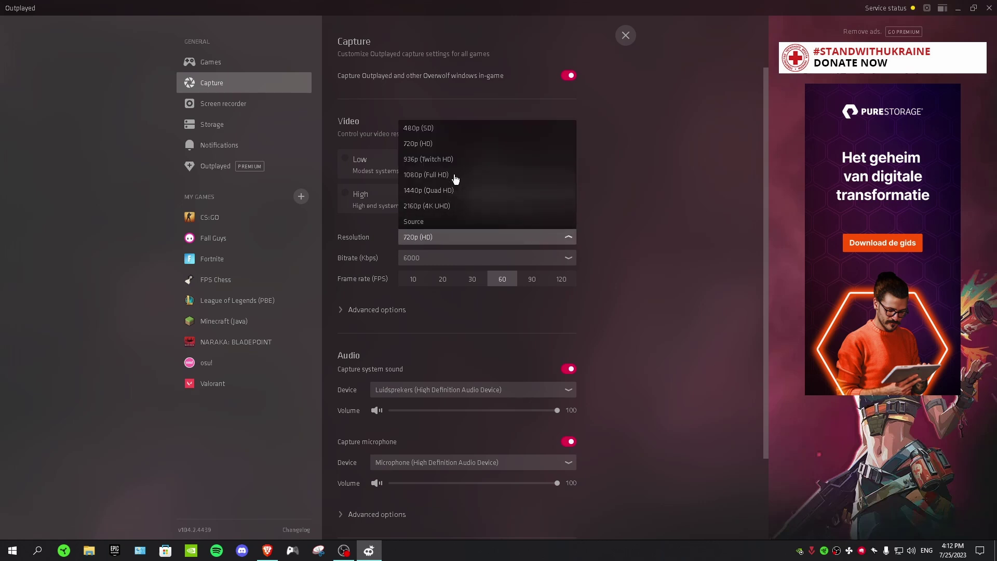
pyautogui.click(433, 146)
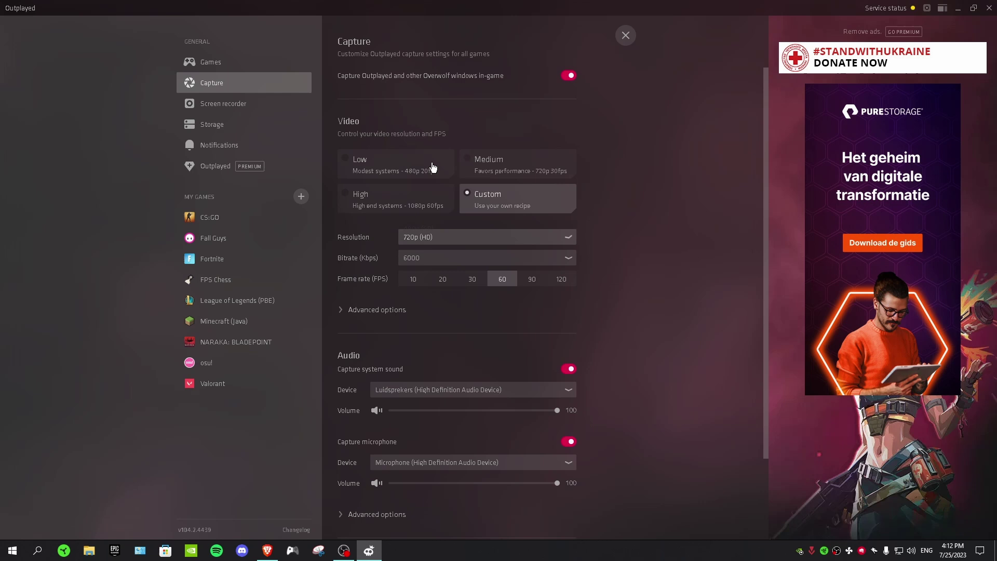
pyautogui.scroll(-1, 624, 235)
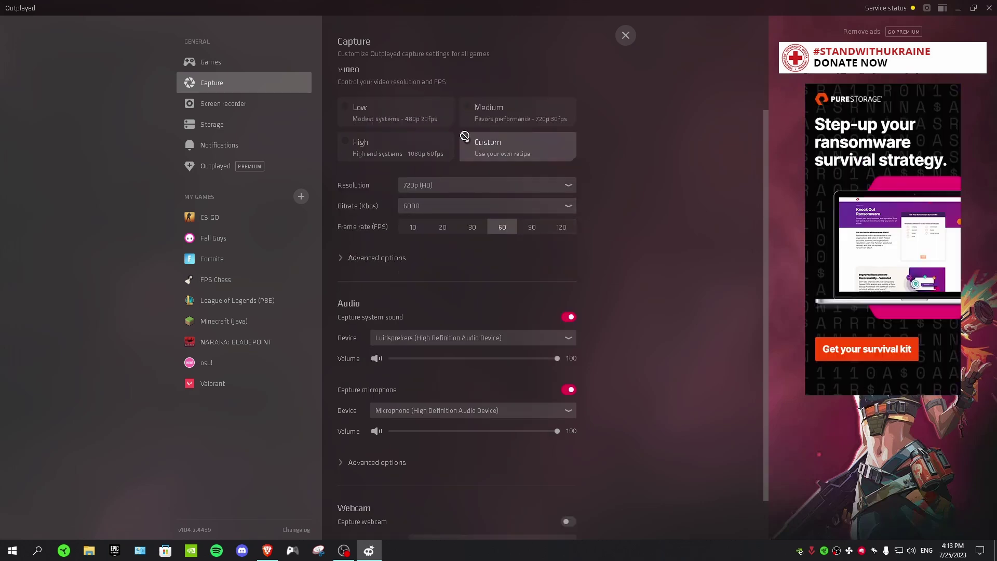
pyautogui.click(415, 206)
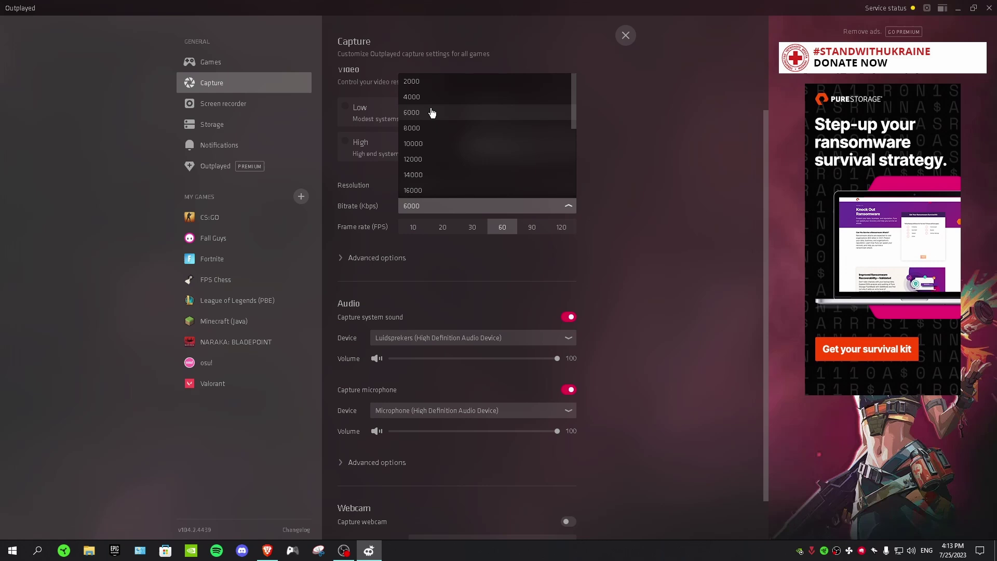
pyautogui.scroll(-3, 427, 142)
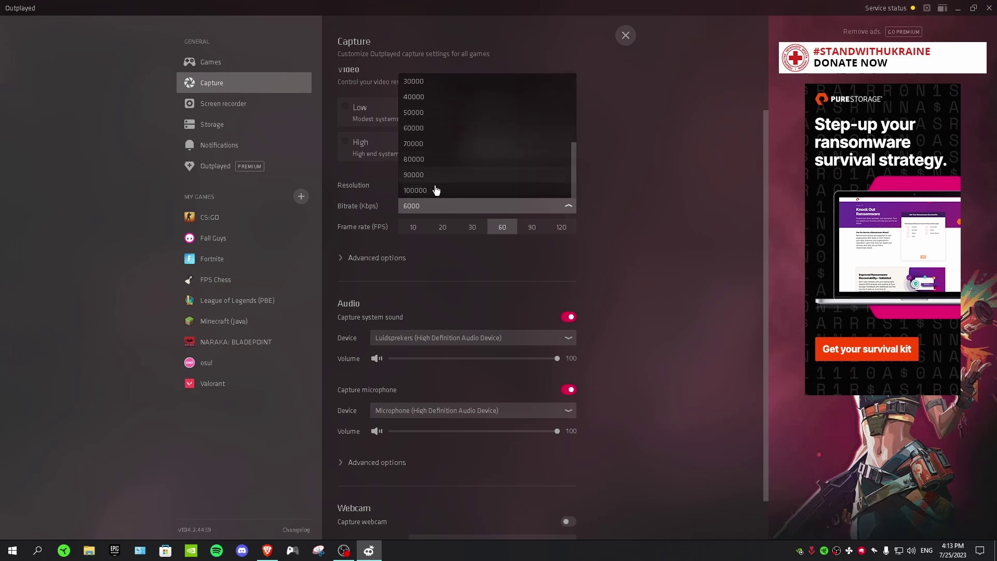
pyautogui.scroll(5, 434, 176)
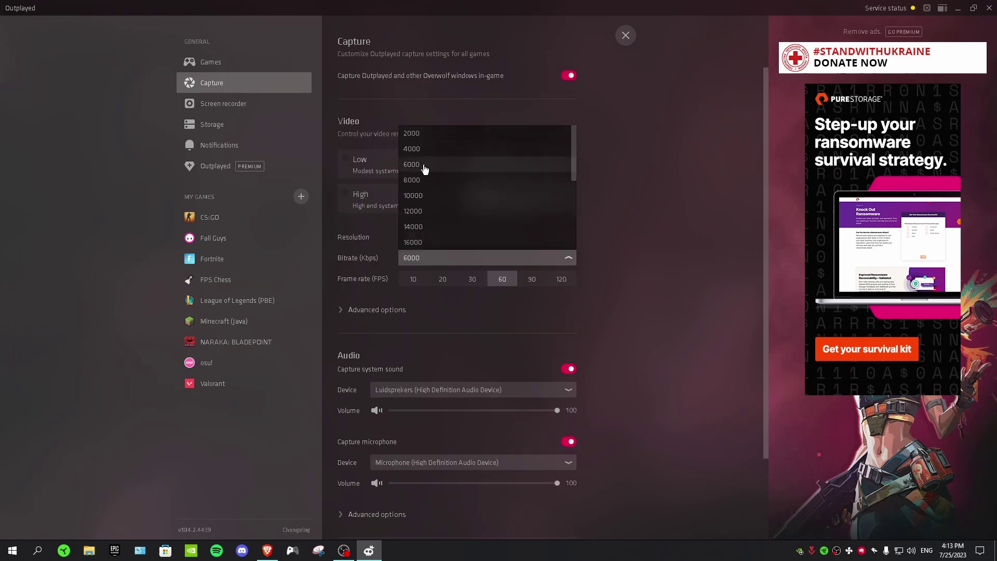
pyautogui.click(421, 167)
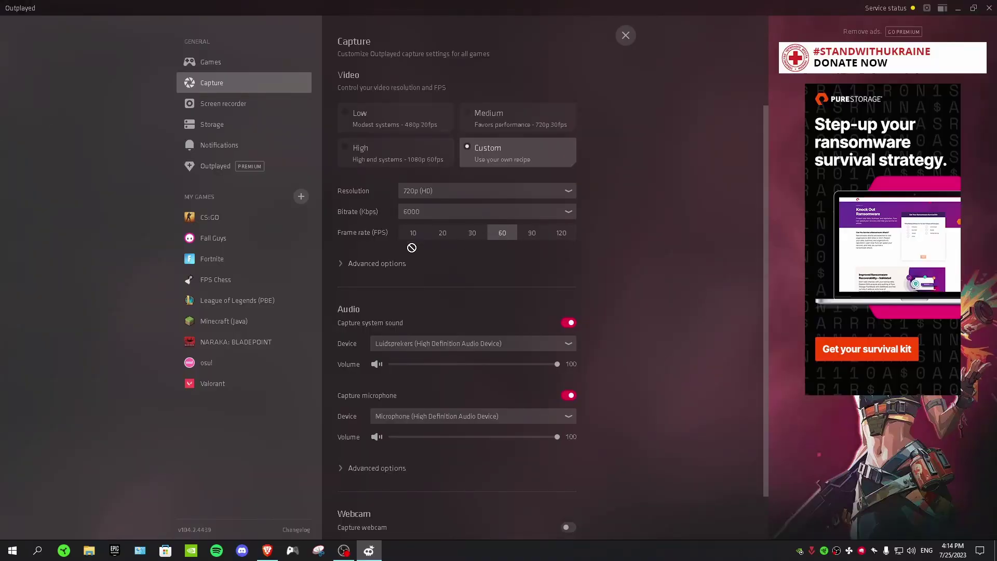
# Step: Under advanced video options, use the NVIDIA NVENC New encoder with the High performance low latency preset
pyautogui.click(377, 263)
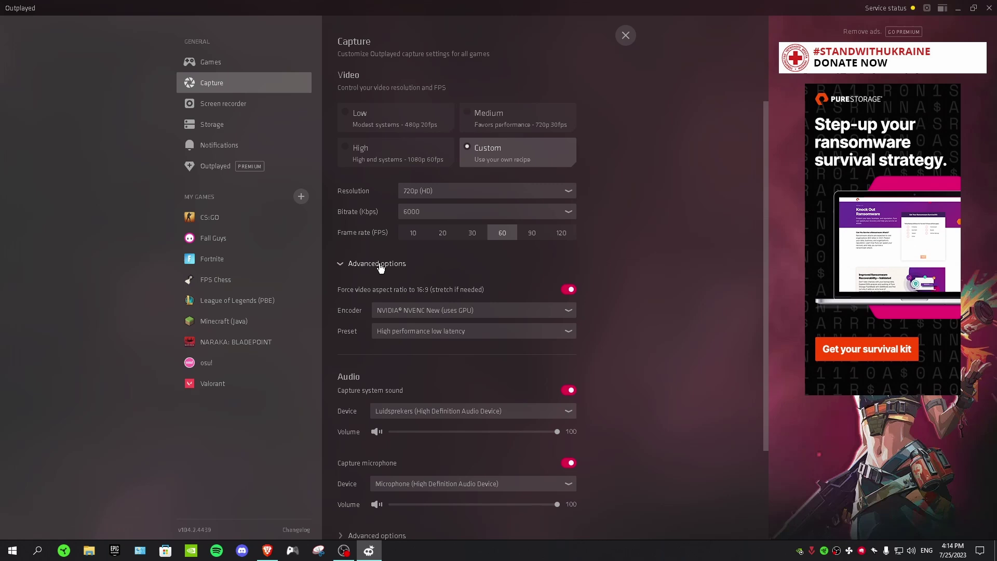
pyautogui.scroll(-2, 439, 261)
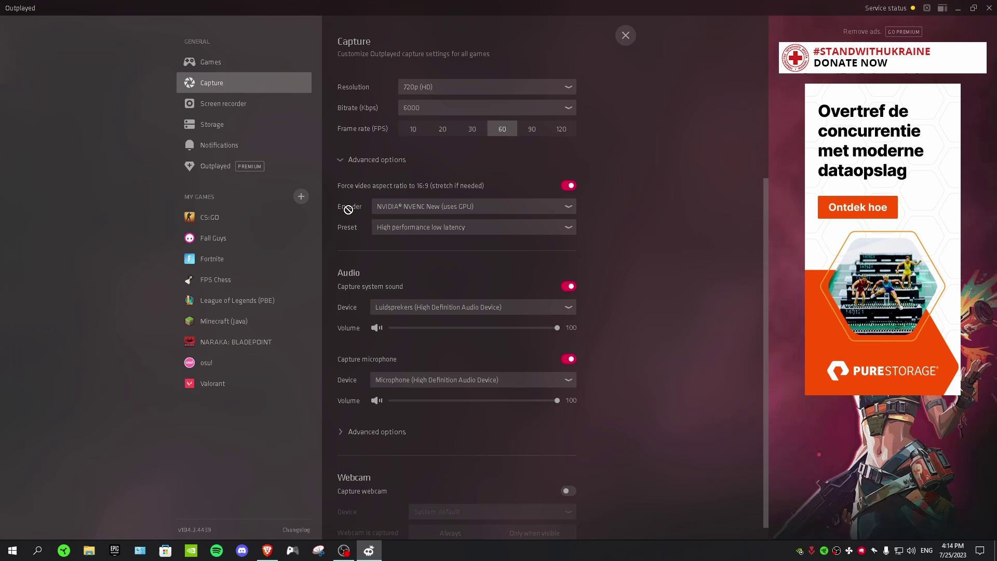
pyautogui.click(461, 210)
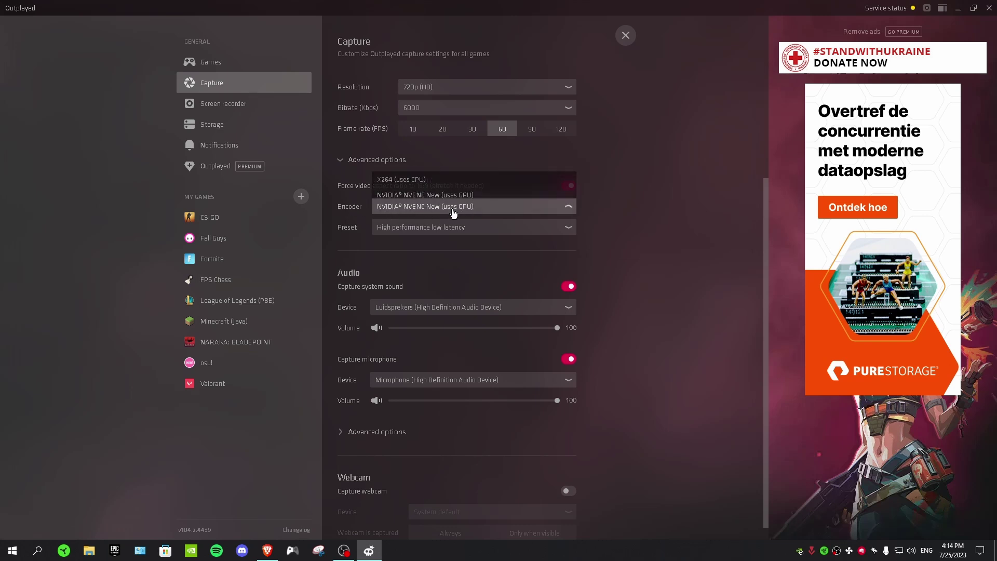
pyautogui.click(400, 191)
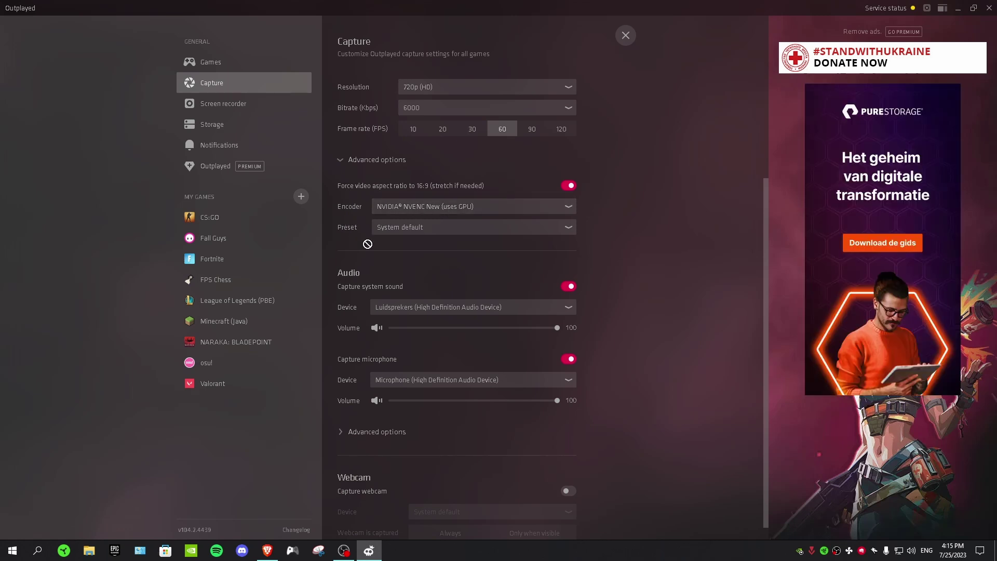
pyautogui.click(429, 232)
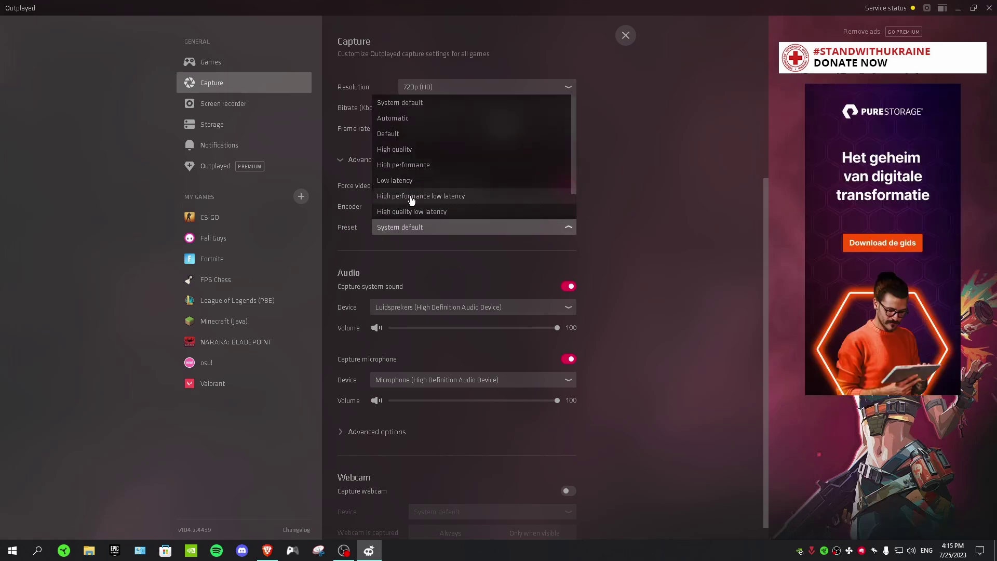
pyautogui.click(445, 196)
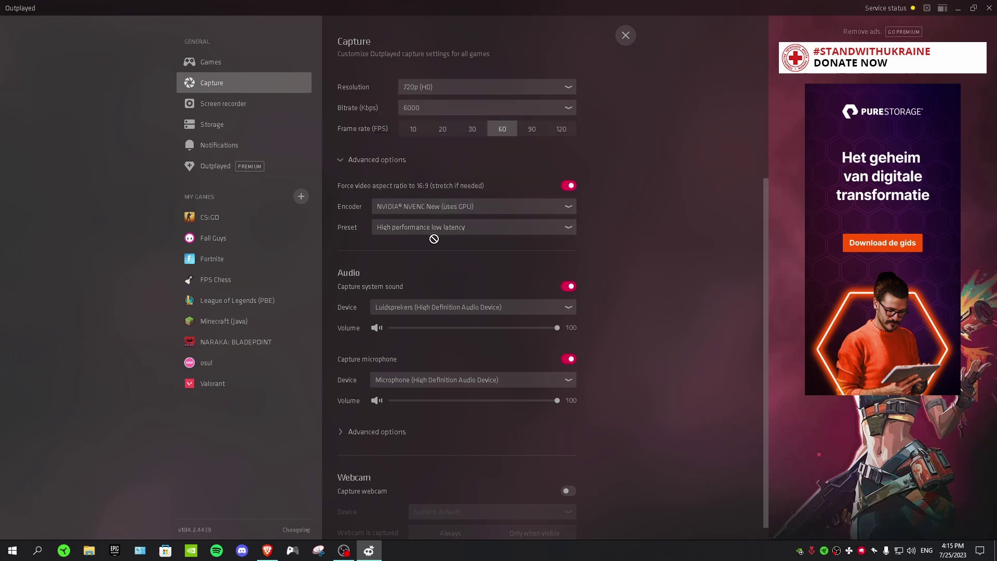
pyautogui.scroll(-1, 434, 239)
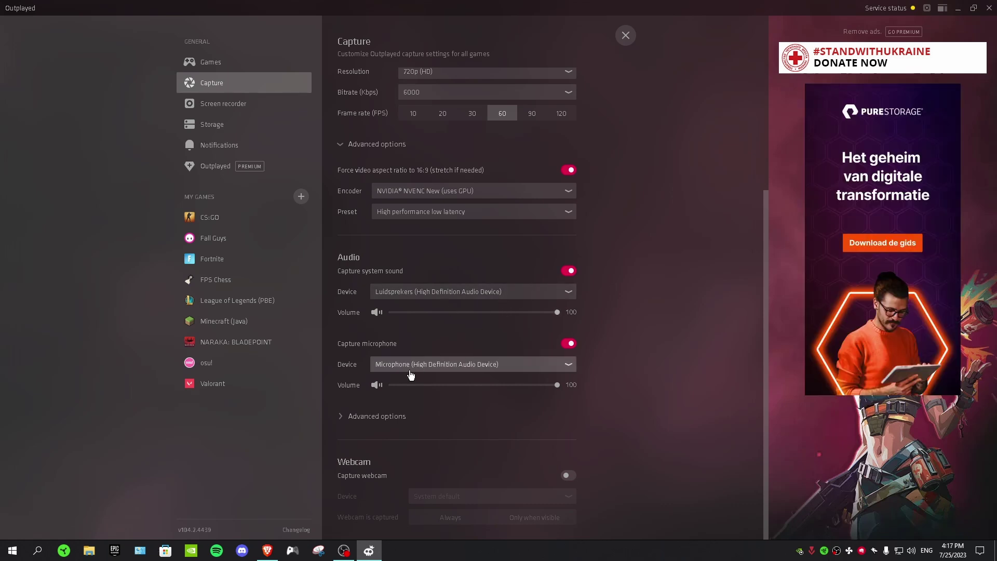
pyautogui.click(365, 416)
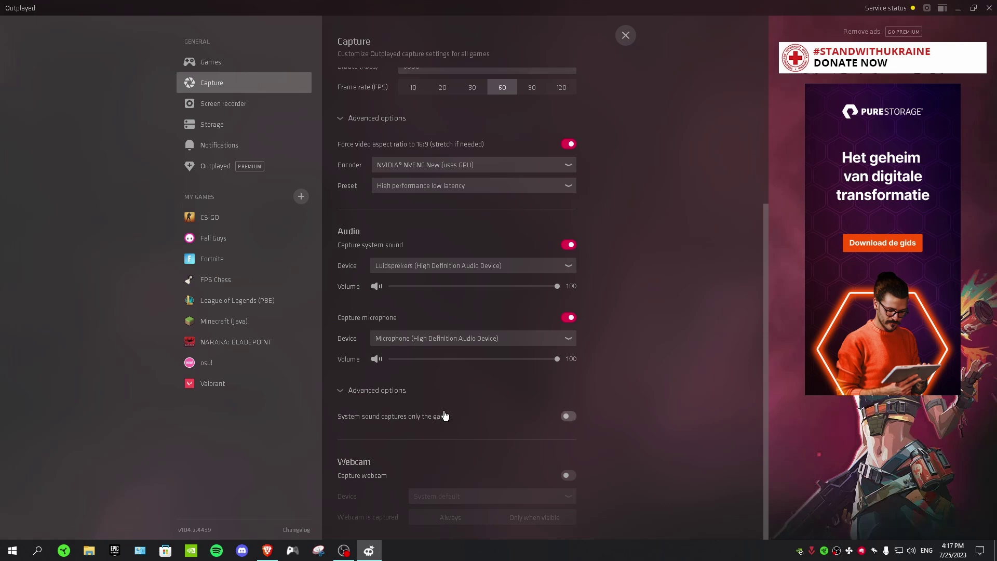
pyautogui.click(385, 397)
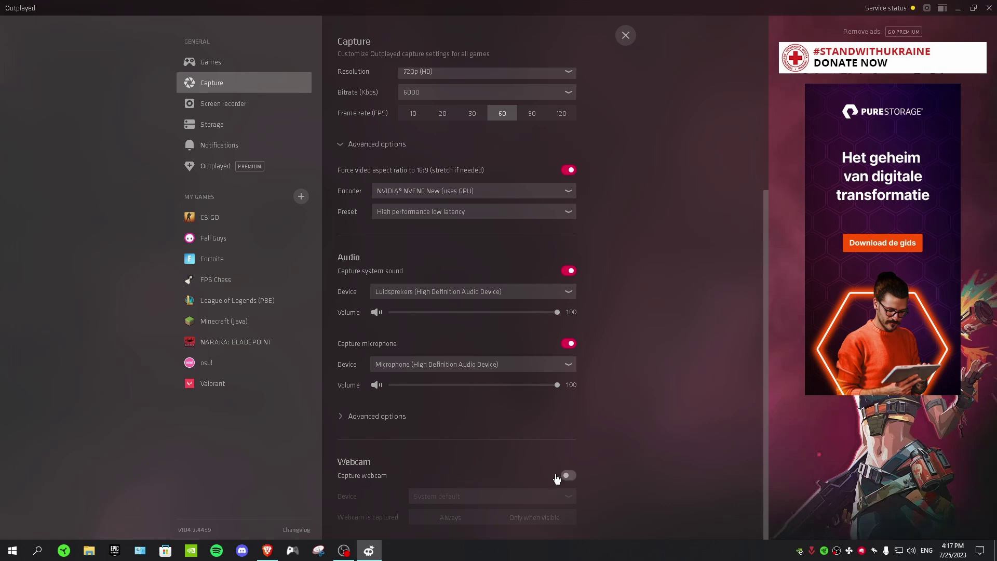
pyautogui.scroll(1, 468, 348)
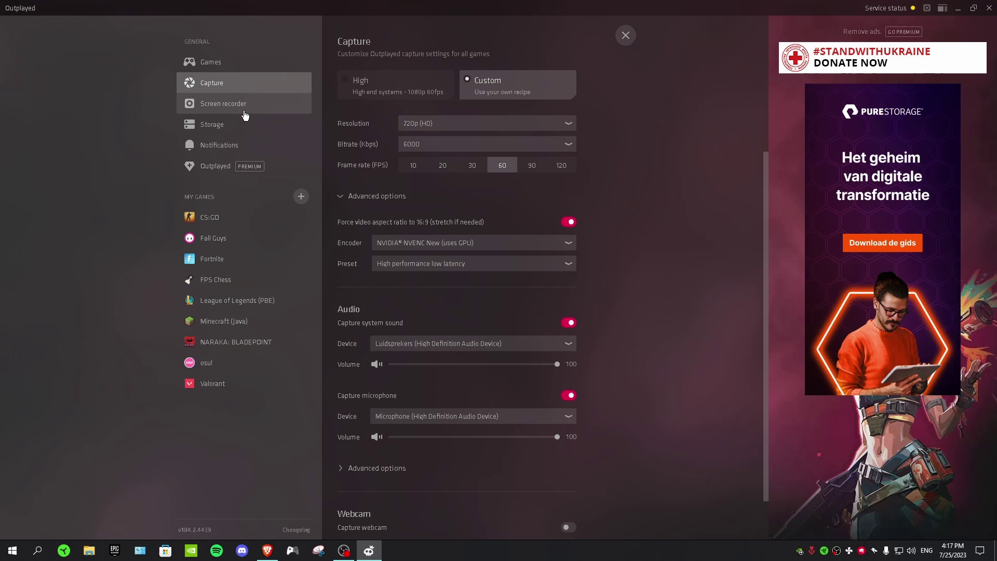
# Step: Review the Screen recorder settings, then the Notifications page with session, match and manual capture alerts on
pyautogui.click(256, 110)
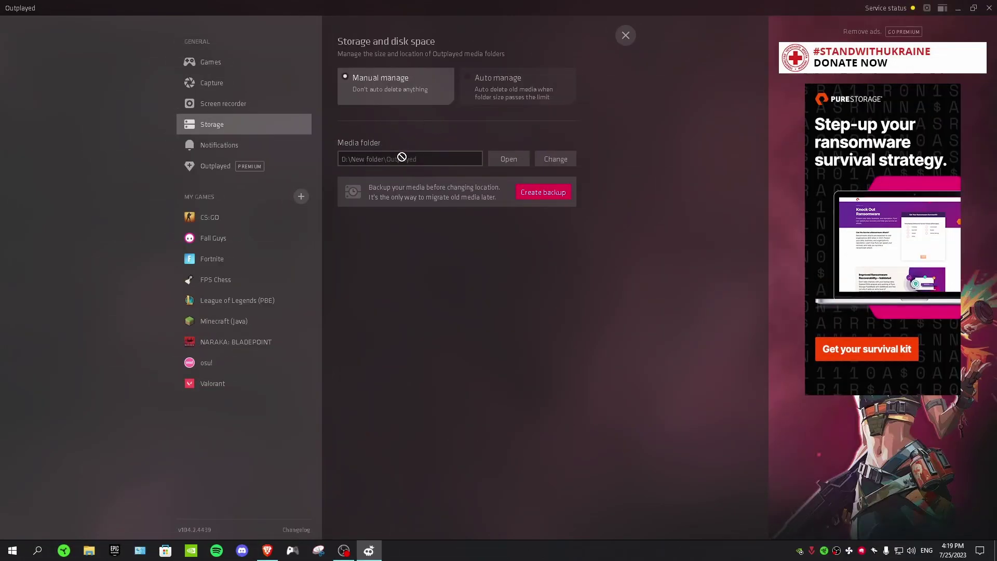
pyautogui.click(265, 150)
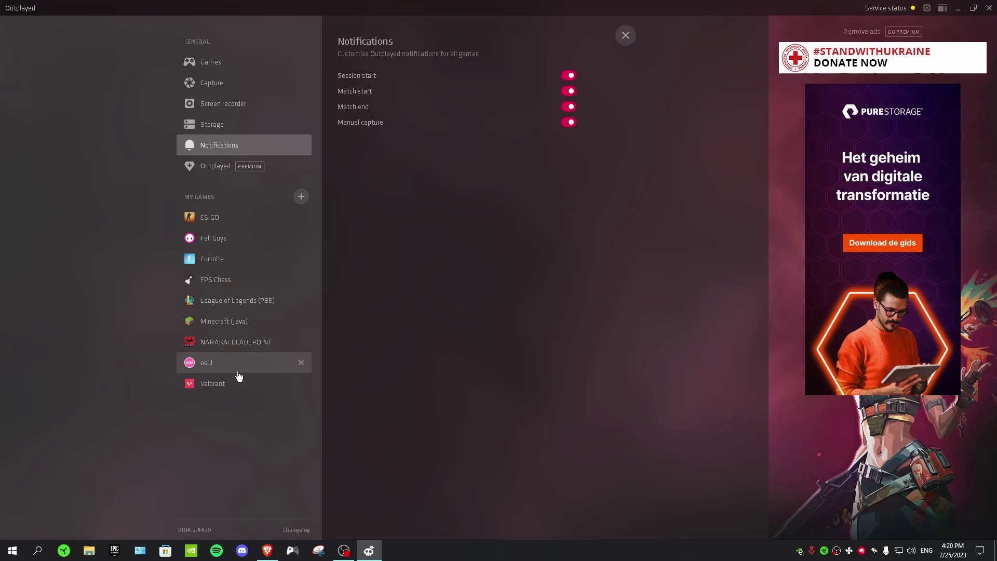
# Step: In Valorant's settings, confirm Manual only capture and keep the F9 replay's before duration at 40 seconds
pyautogui.click(221, 382)
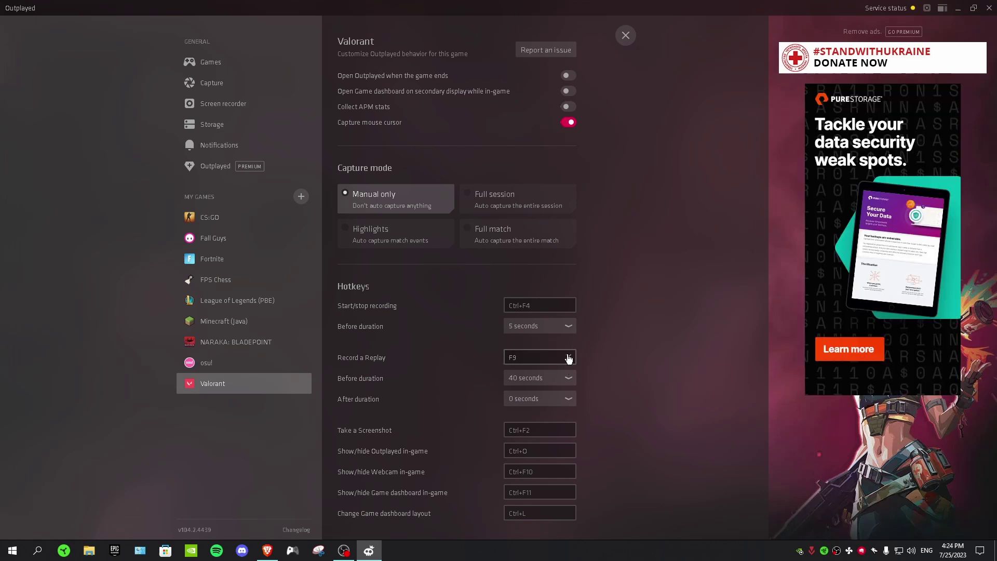
pyautogui.click(535, 378)
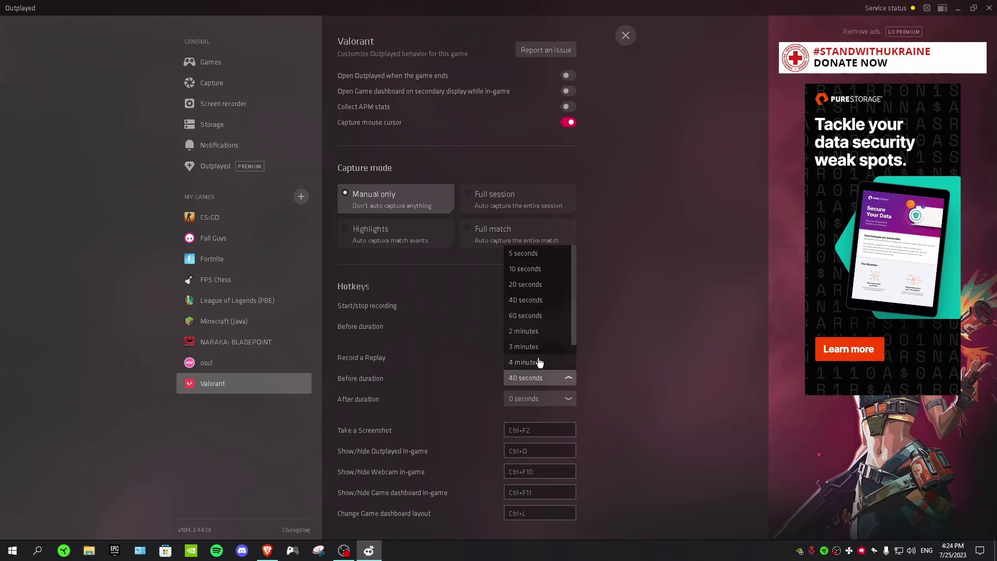
pyautogui.scroll(-2, 576, 270)
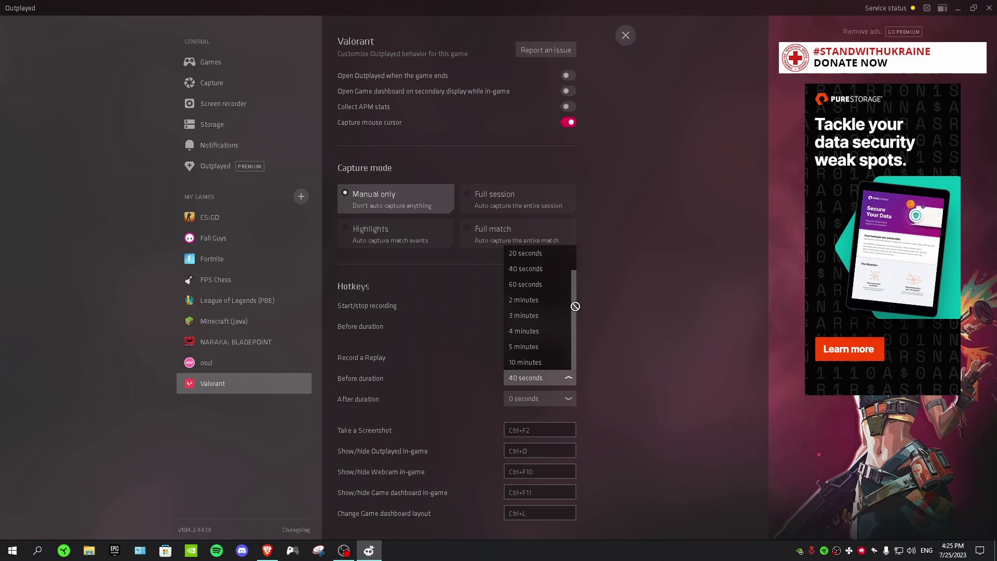
pyautogui.scroll(1, 539, 310)
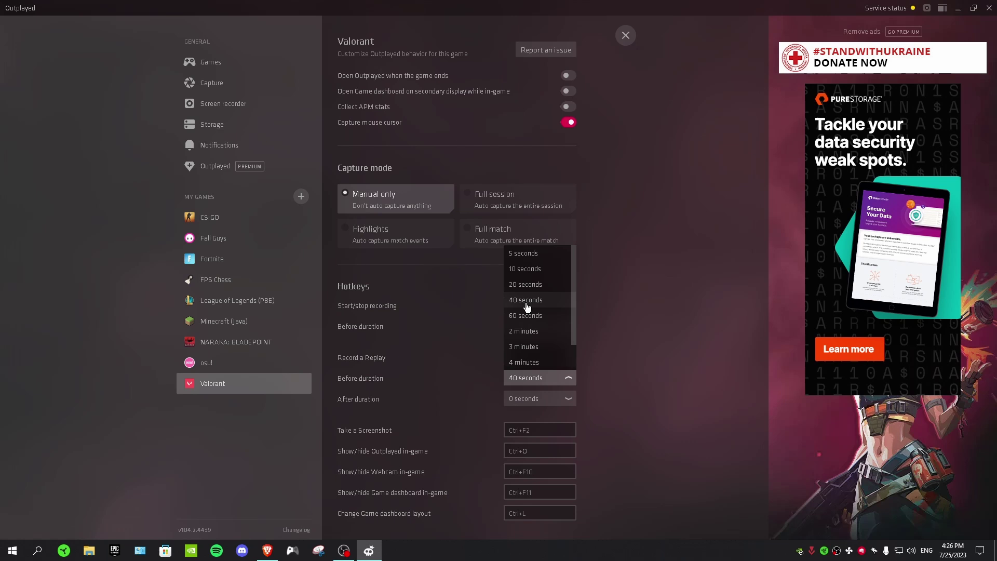
pyautogui.click(526, 305)
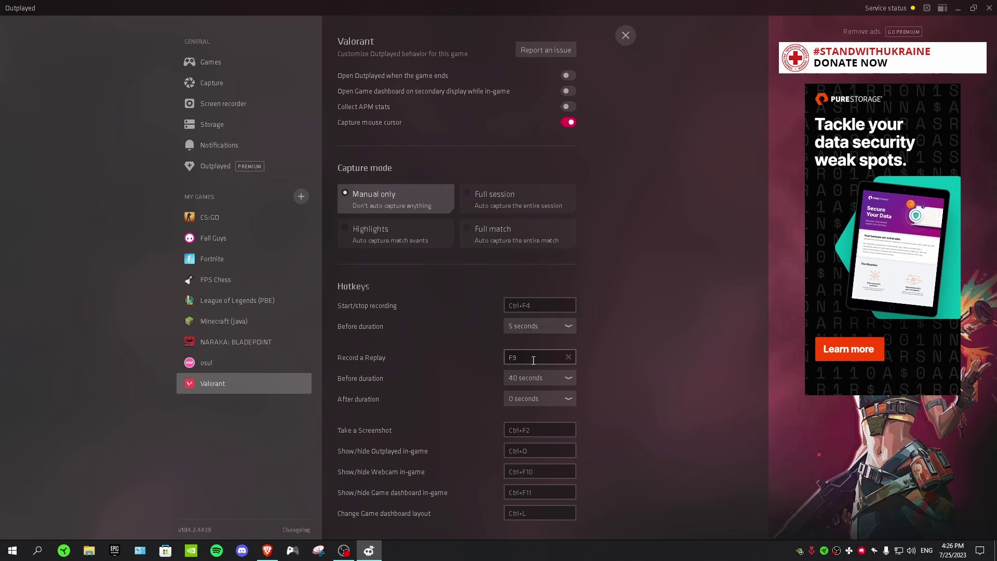